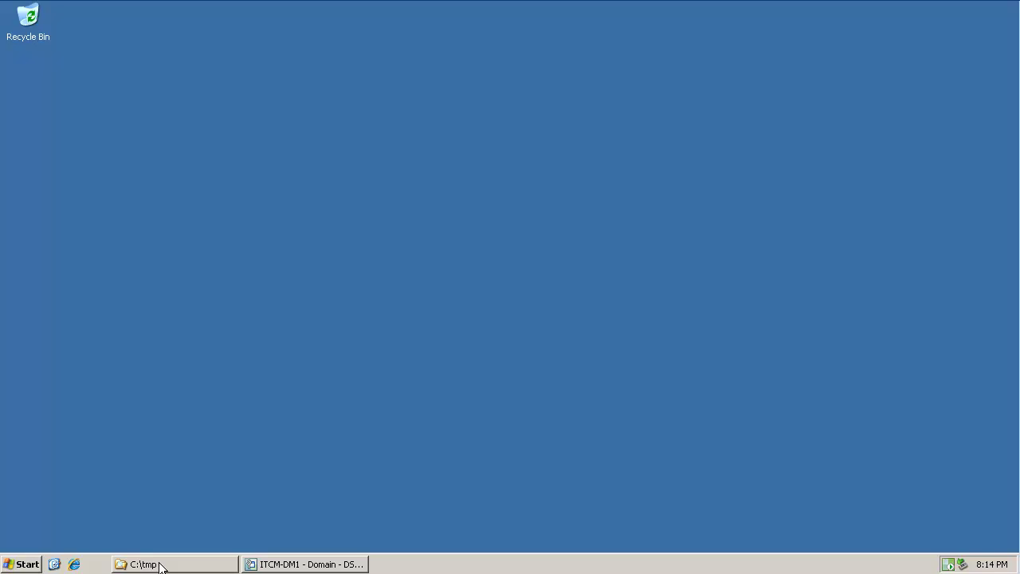
- Create a new text file in C:\tmp and name it runbat.bat, accepting the extension change
left_click(159, 565)
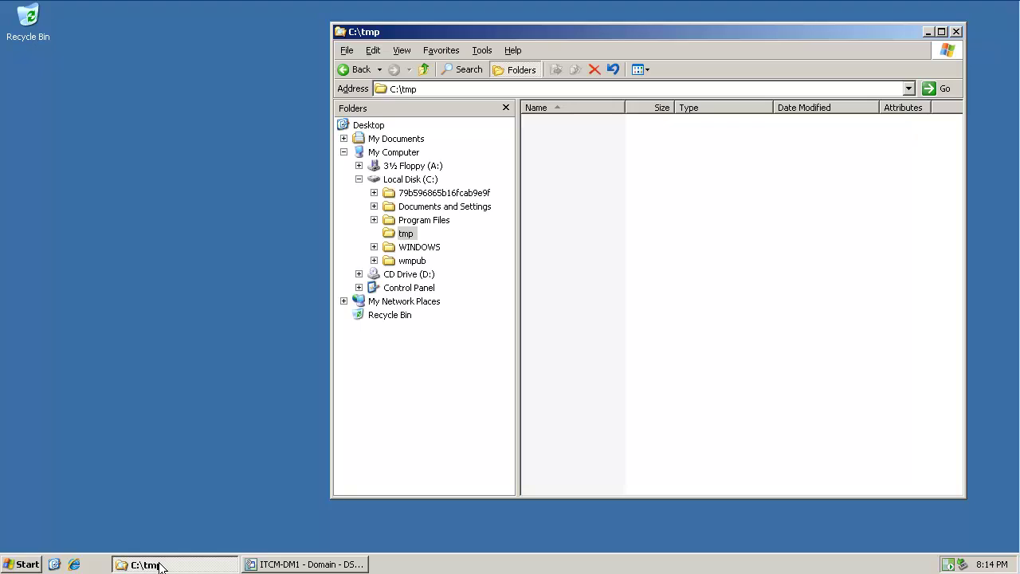
right_click(550, 202)
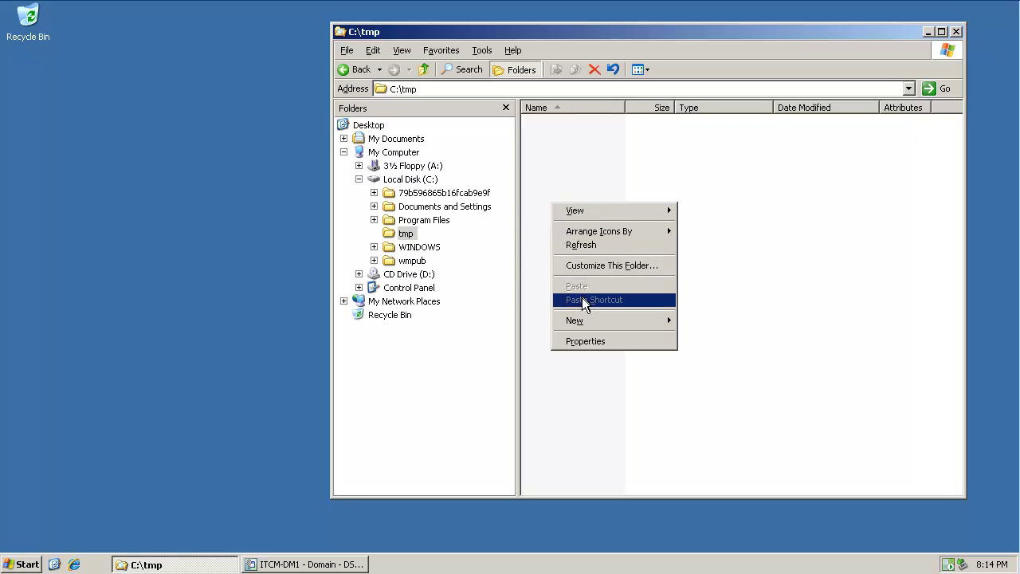
mouse_move(590, 320)
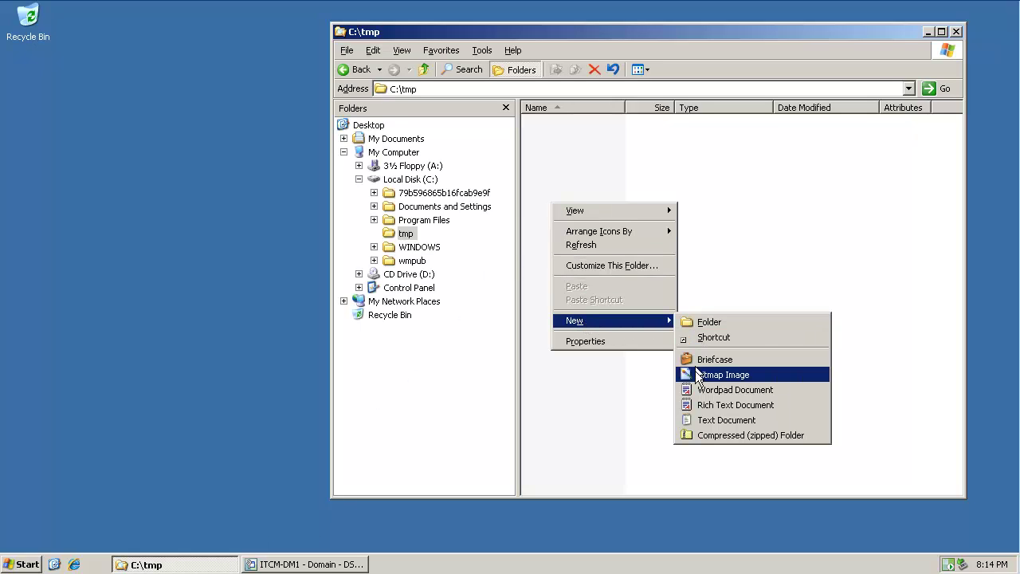
left_click(698, 420)
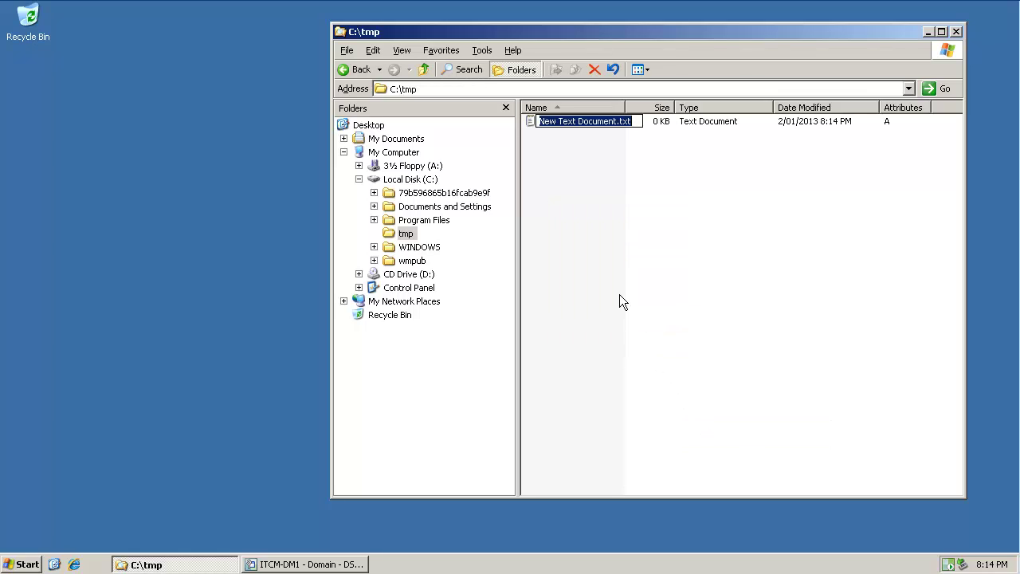
type("runba")
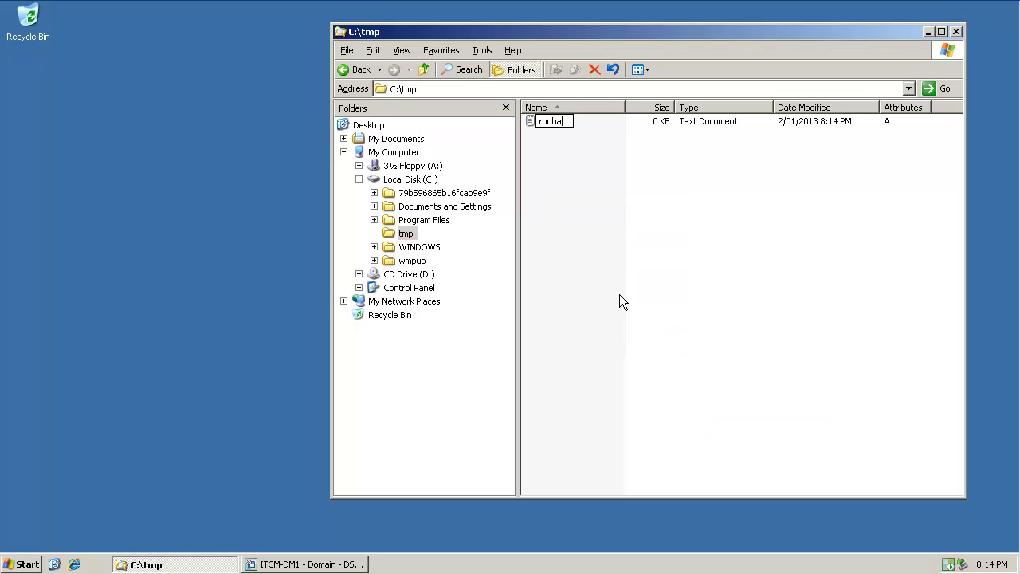
type("t.bat")
key("Return")
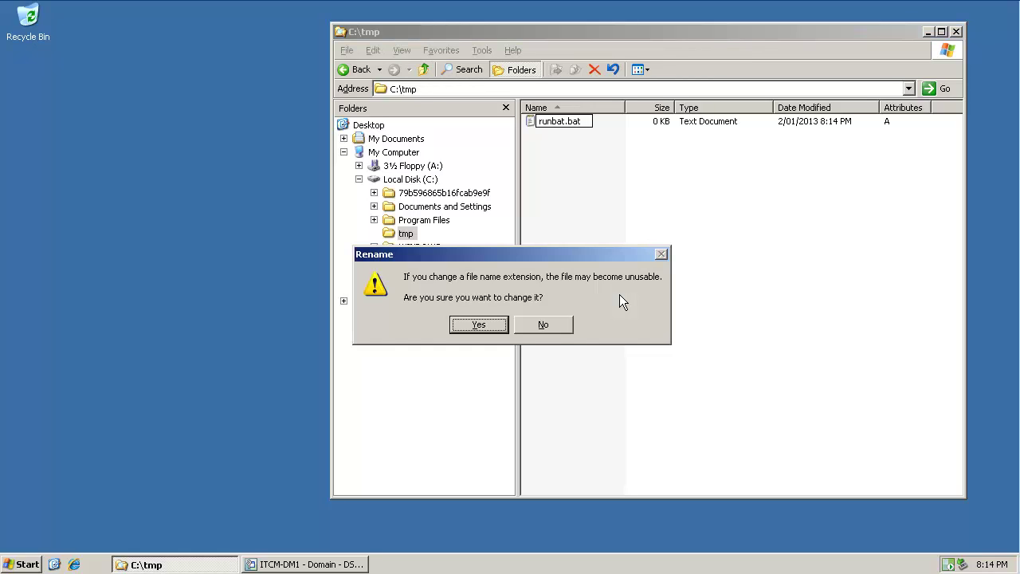
key("Return")
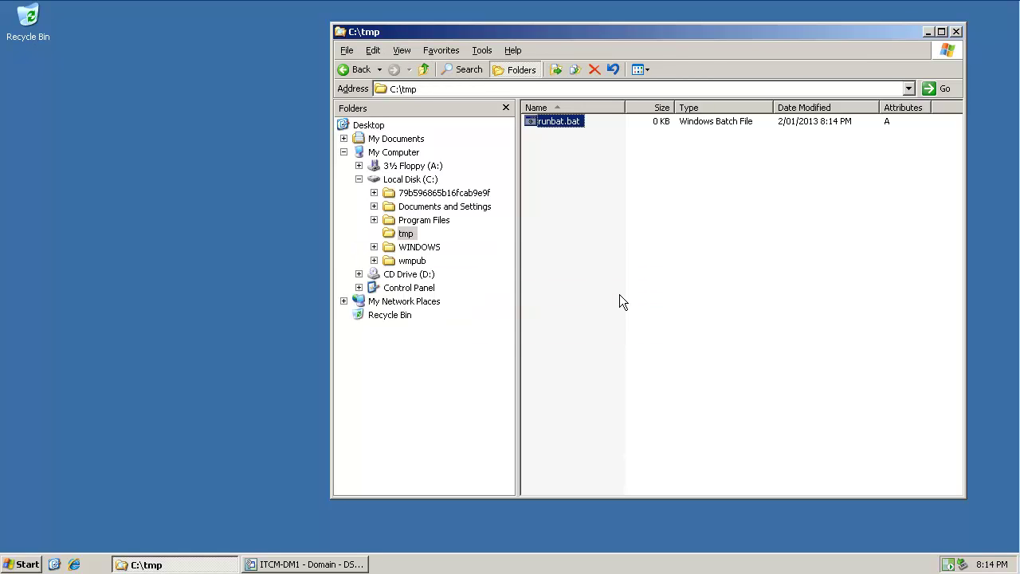
- Open runbat.bat for editing and write the lines echo start runbat, date /t, time /t, dir and echo end runbat
right_click(558, 121)
left_click(575, 138)
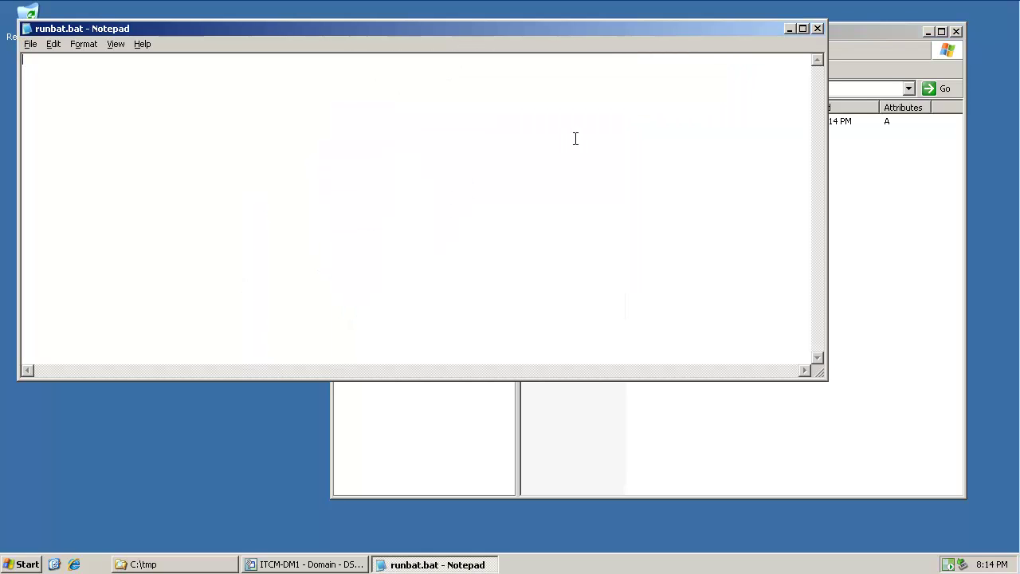
type("echo sta")
type("rt runbat ")
type("date")
type(" /t")
key("Return")
type("time /t")
key("Return")
type("dir echo end runba")
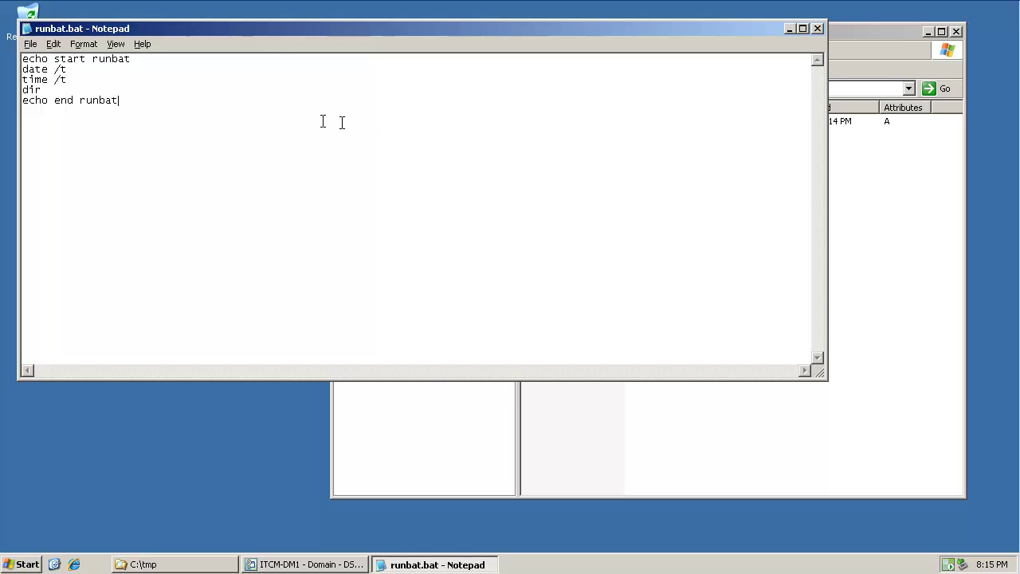
- Save runbat.bat and close the text editor
left_click(31, 44)
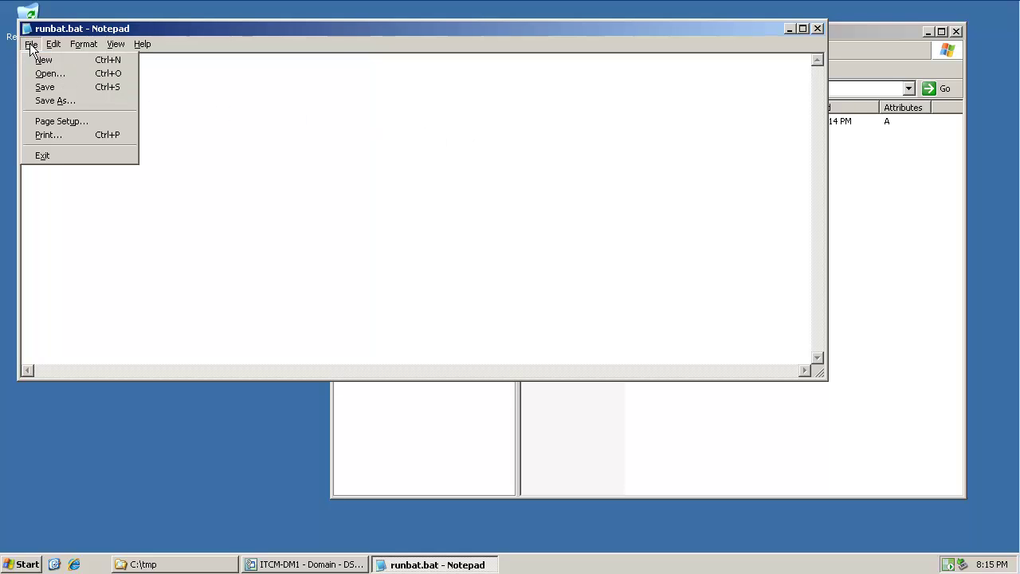
left_click(47, 89)
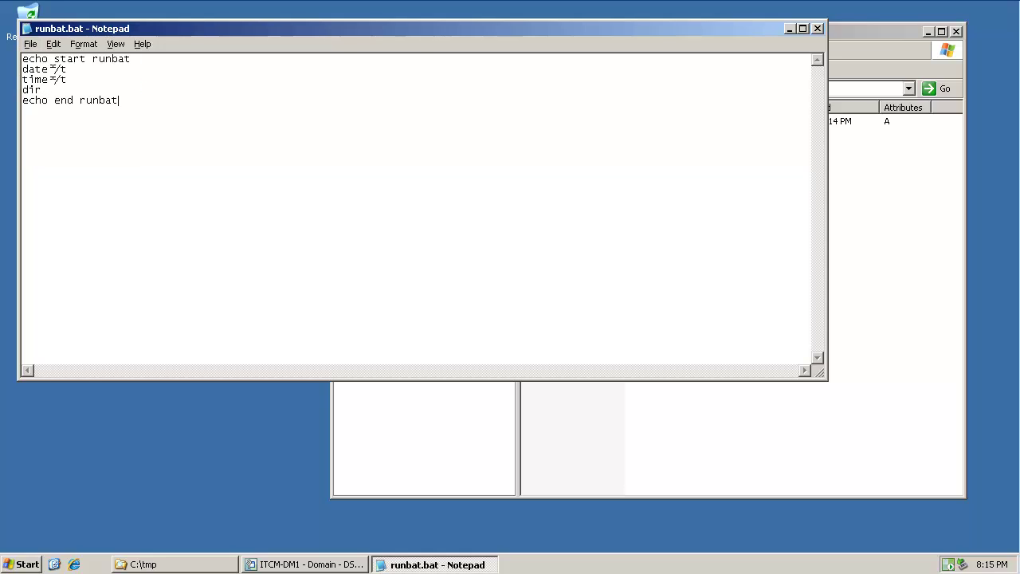
left_click(31, 45)
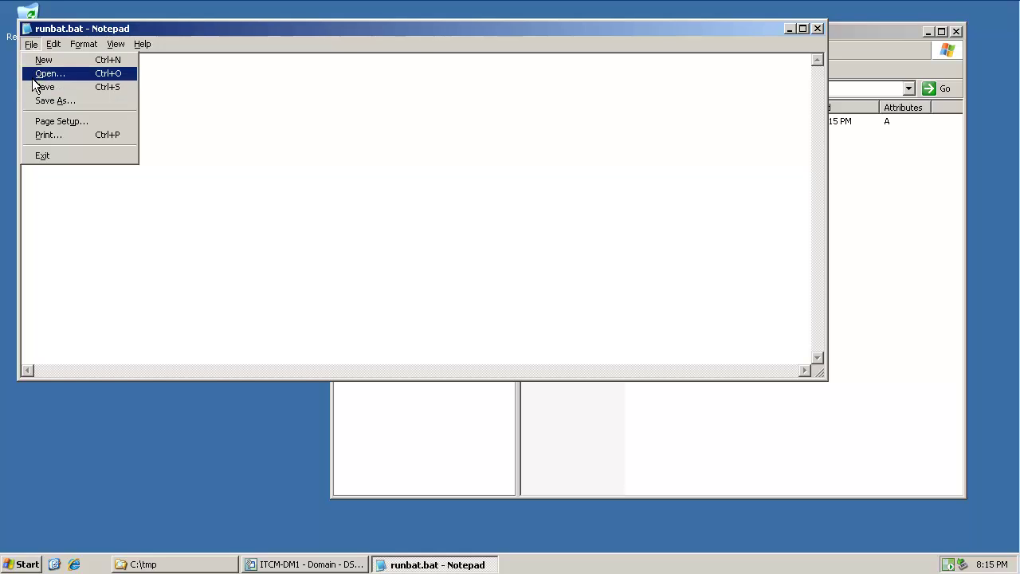
left_click(48, 156)
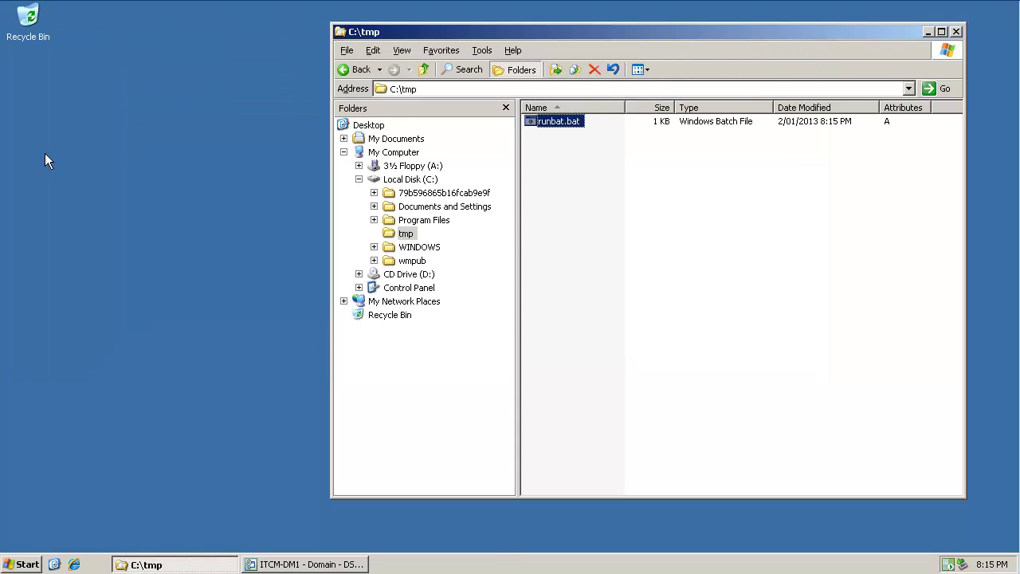
- Switch to DSM Explorer and create a software package named runbat, version 1.0, in the Software Package Library
left_click(296, 564)
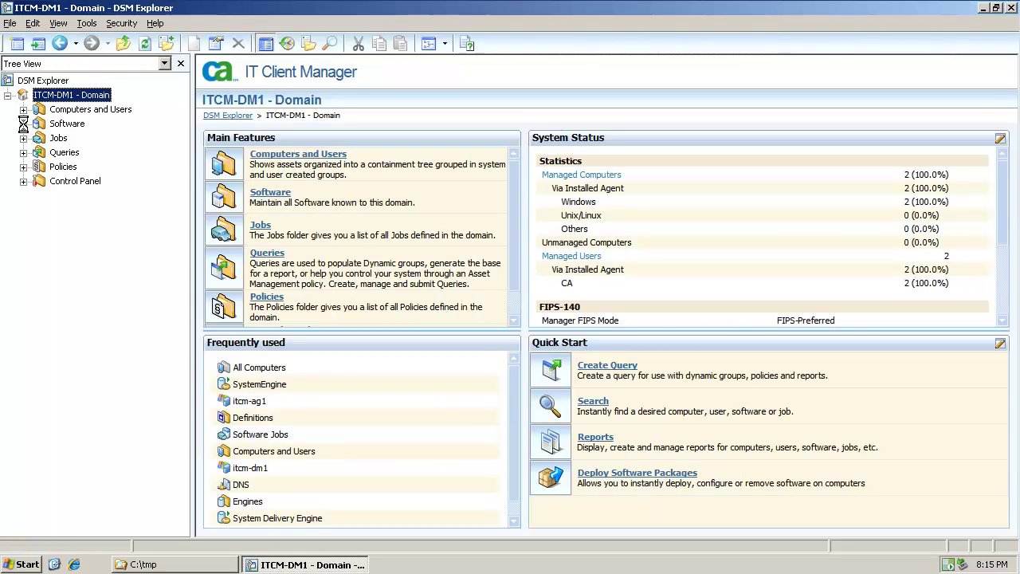
left_click(23, 124)
right_click(84, 152)
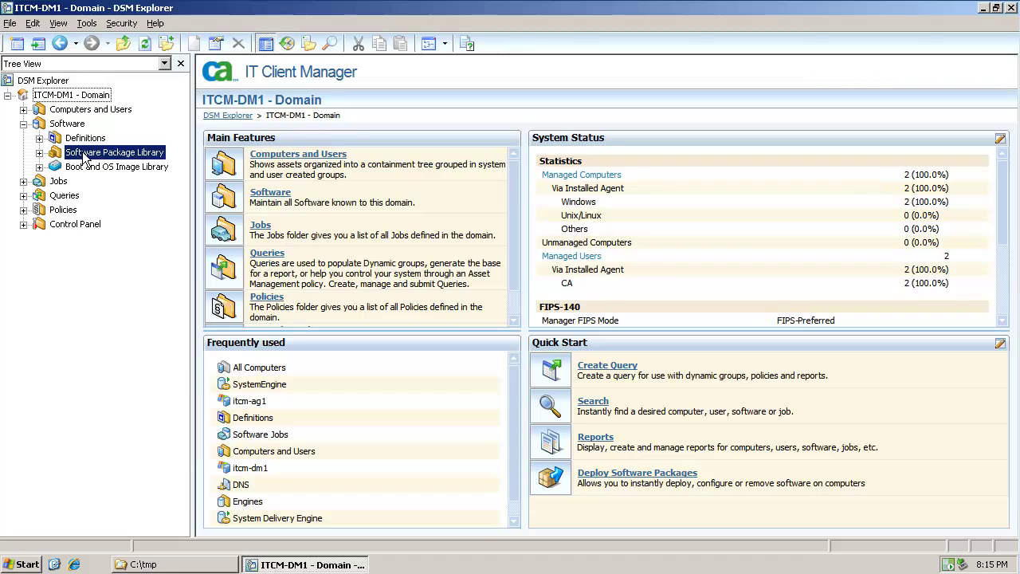
mouse_move(112, 206)
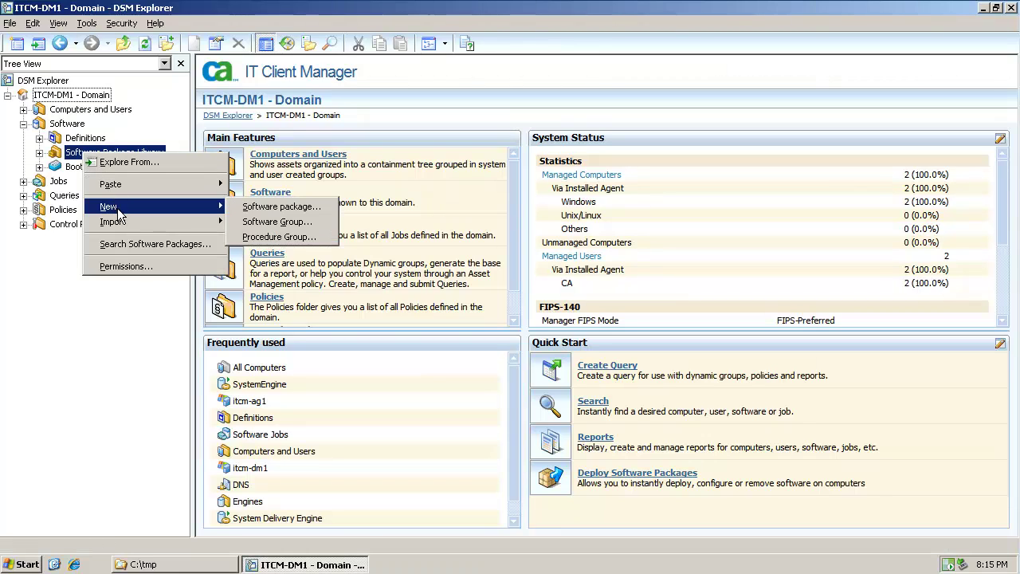
left_click(263, 206)
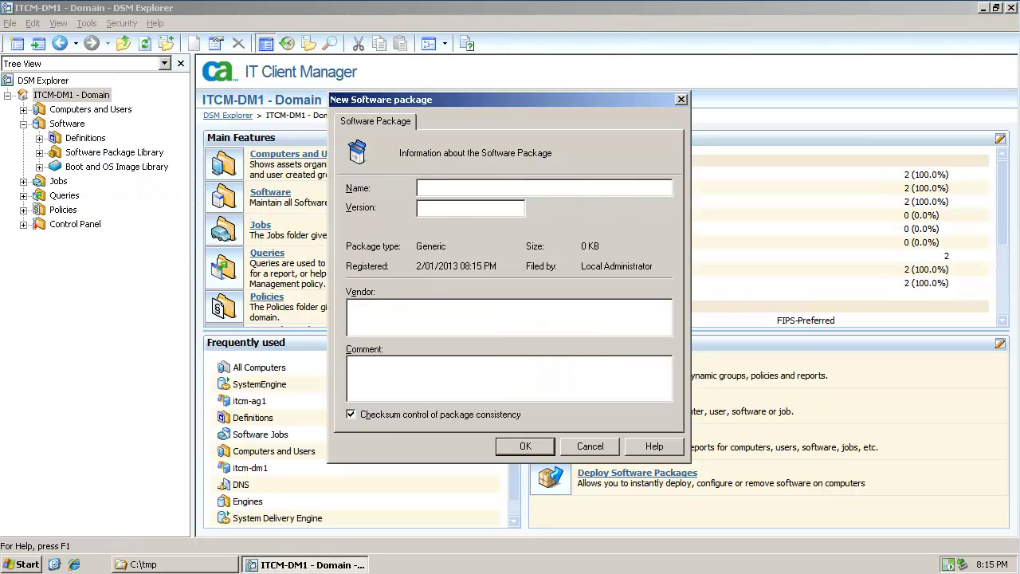
type("runbat")
type("1.")
type("0")
left_click(525, 447)
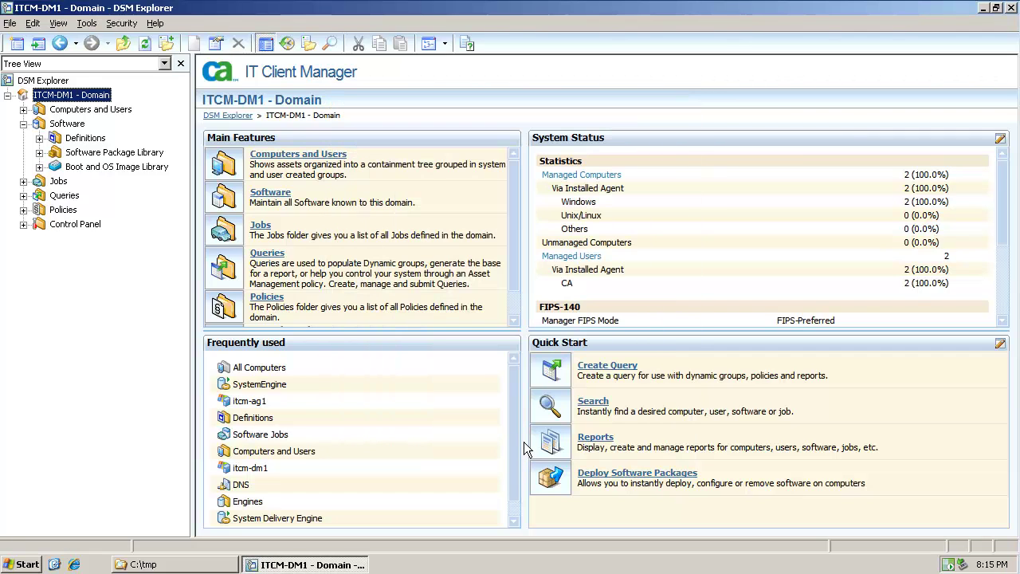
- Add runbat.bat from C:\tmp to the Source of the runbat 1.0 package
left_click(39, 152)
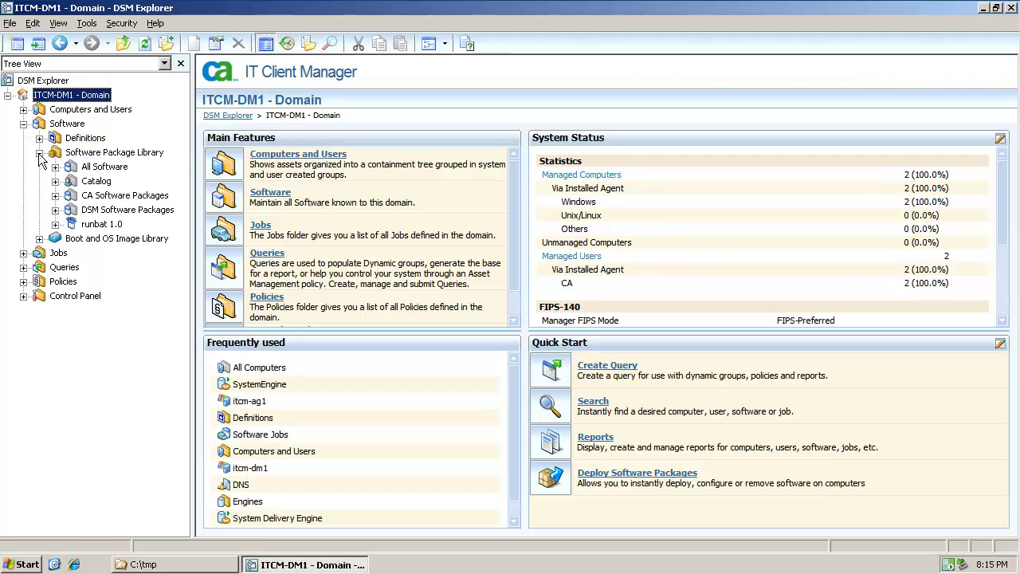
left_click(55, 225)
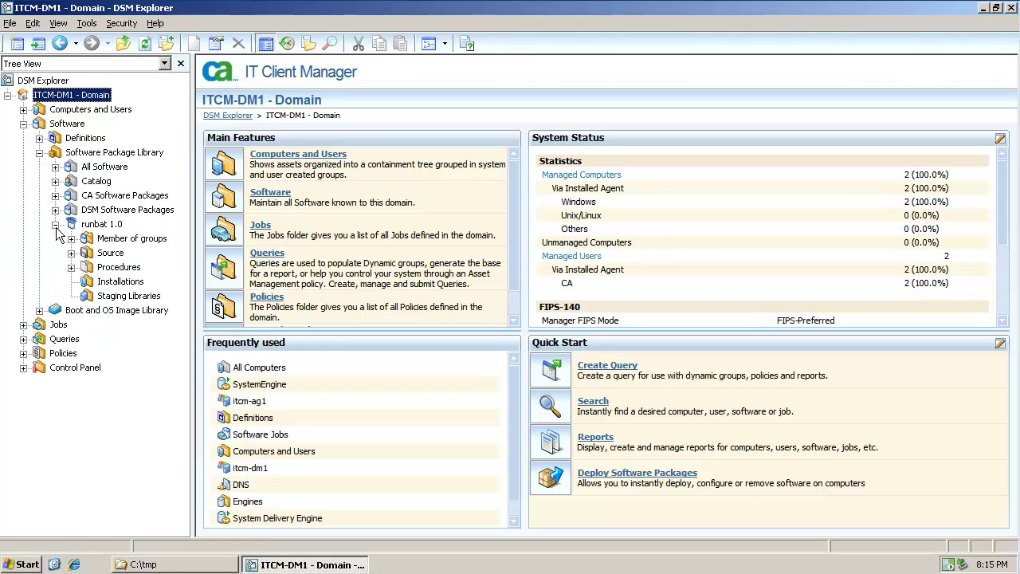
left_click(142, 564)
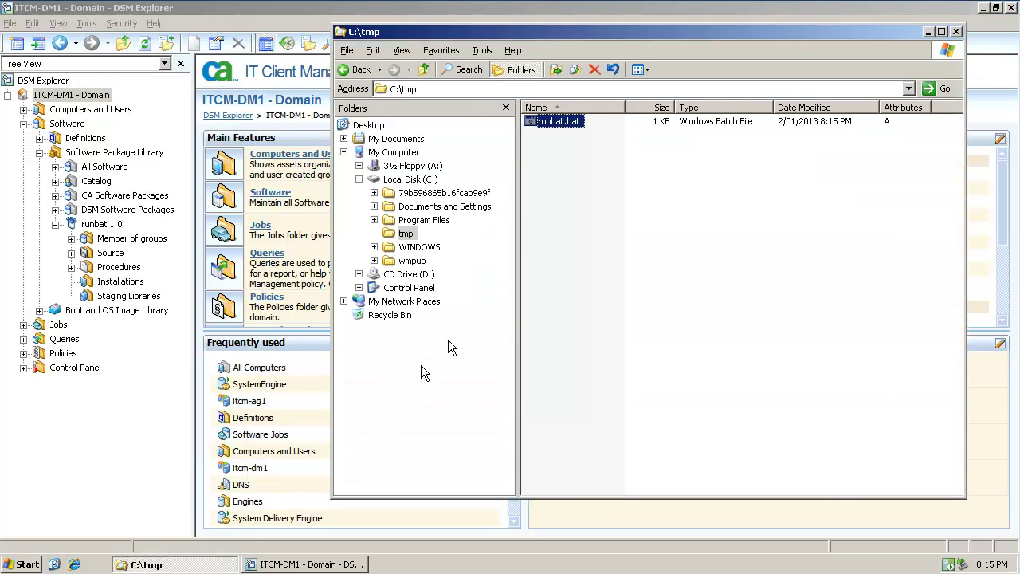
left_click_drag(528, 119, 131, 256)
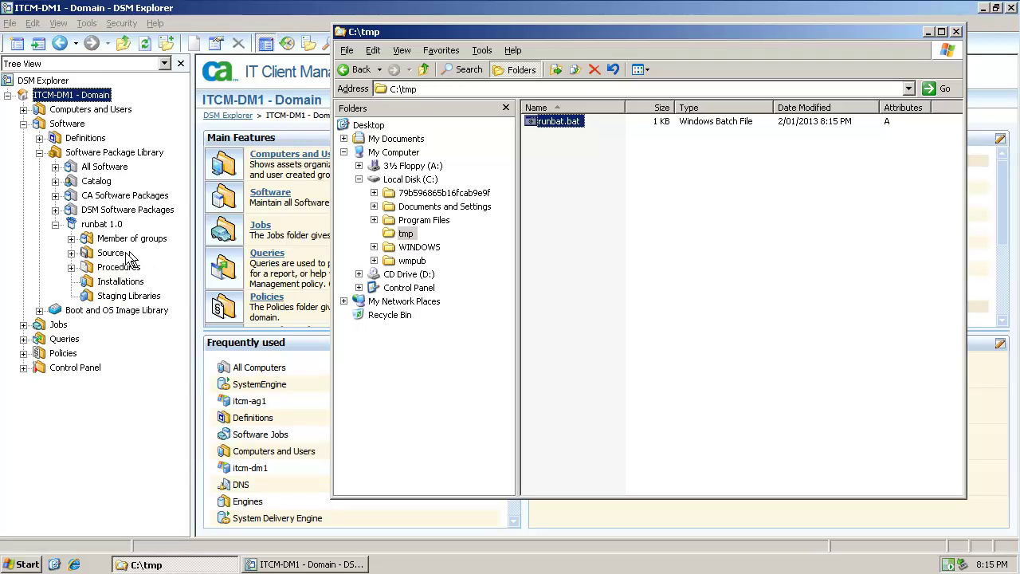
- Check the contents of runbat.bat in the package's New Volume, then close it without changes
left_click(71, 254)
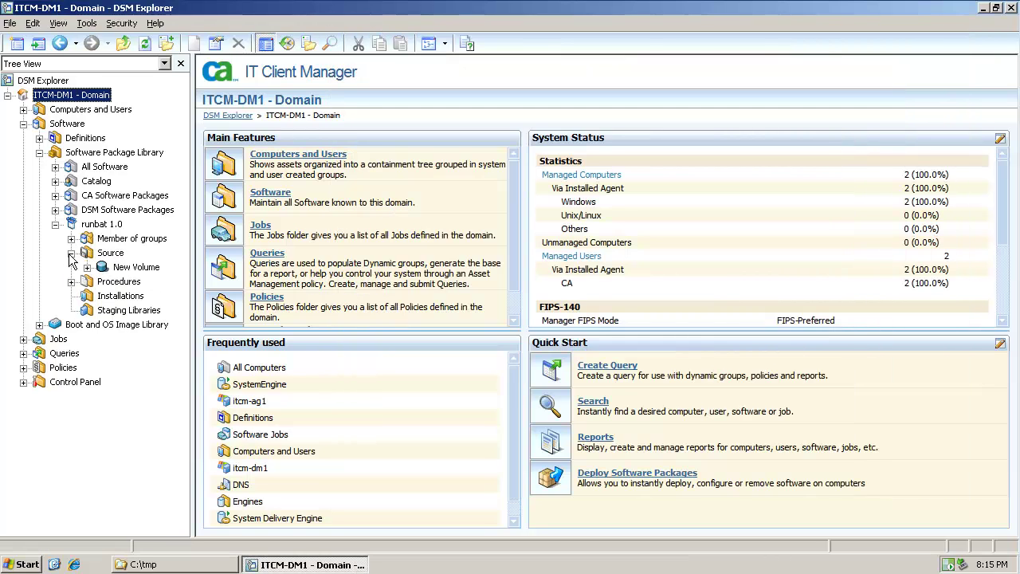
left_click(132, 267)
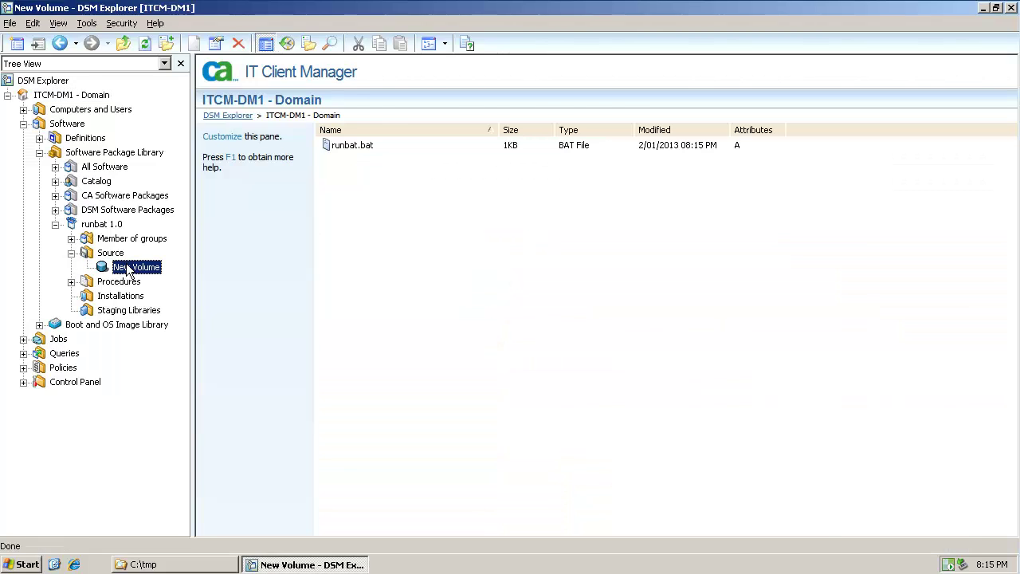
right_click(340, 145)
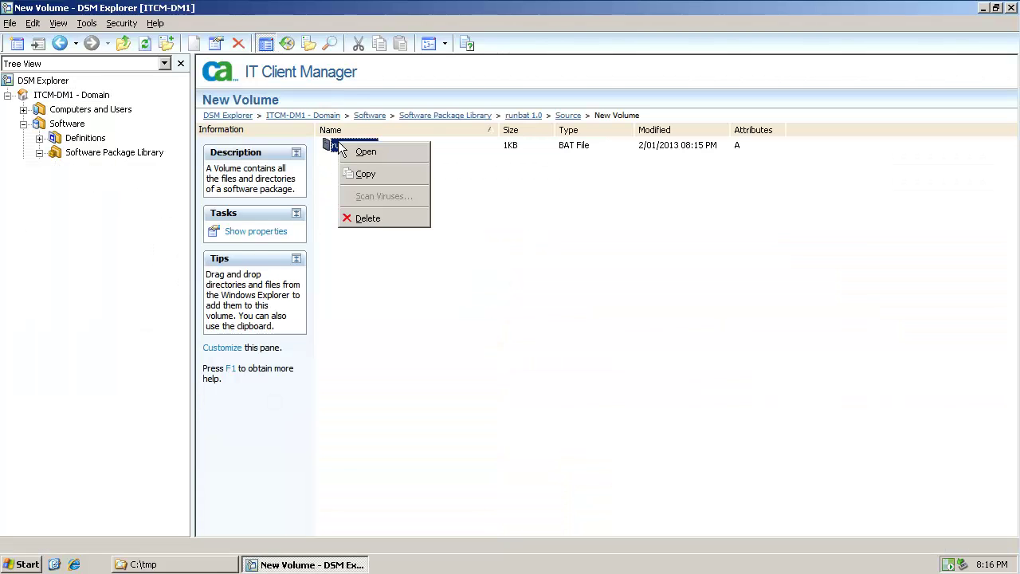
left_click(373, 155)
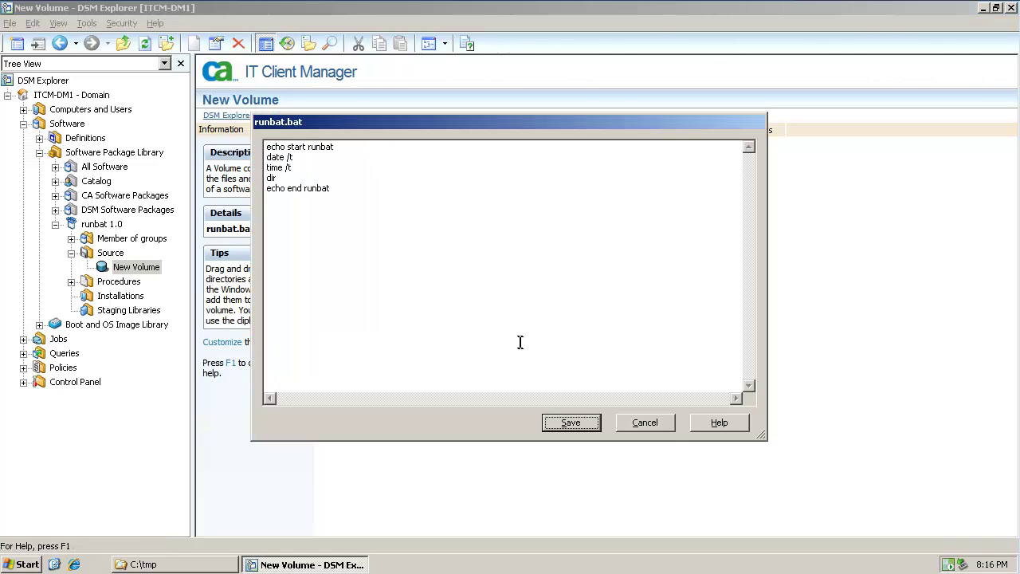
left_click(666, 426)
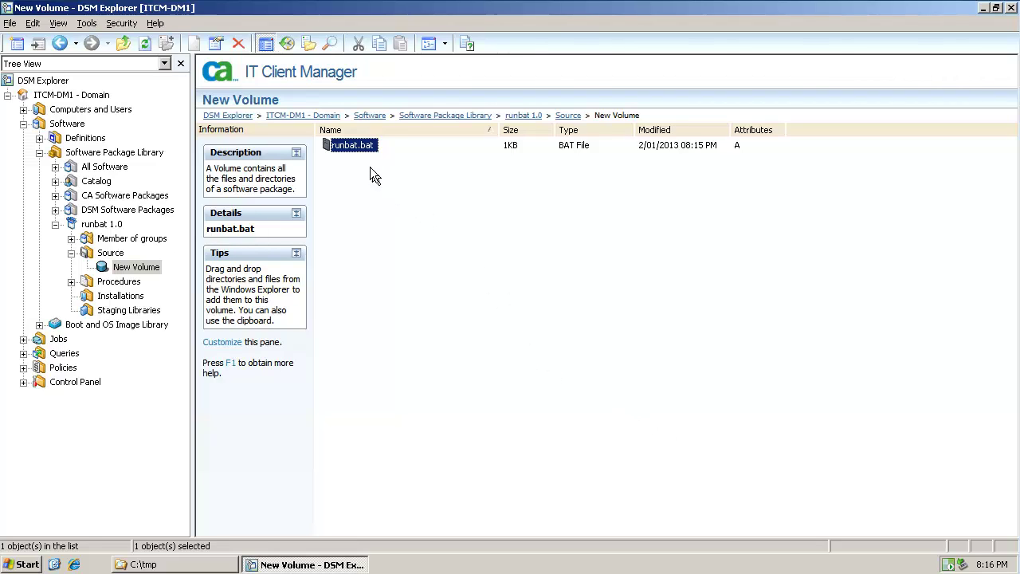
- Create a procedure from runbat.bat under the package's Procedures and set its embedded file parameters to >$rf
left_click_drag(345, 145, 146, 287)
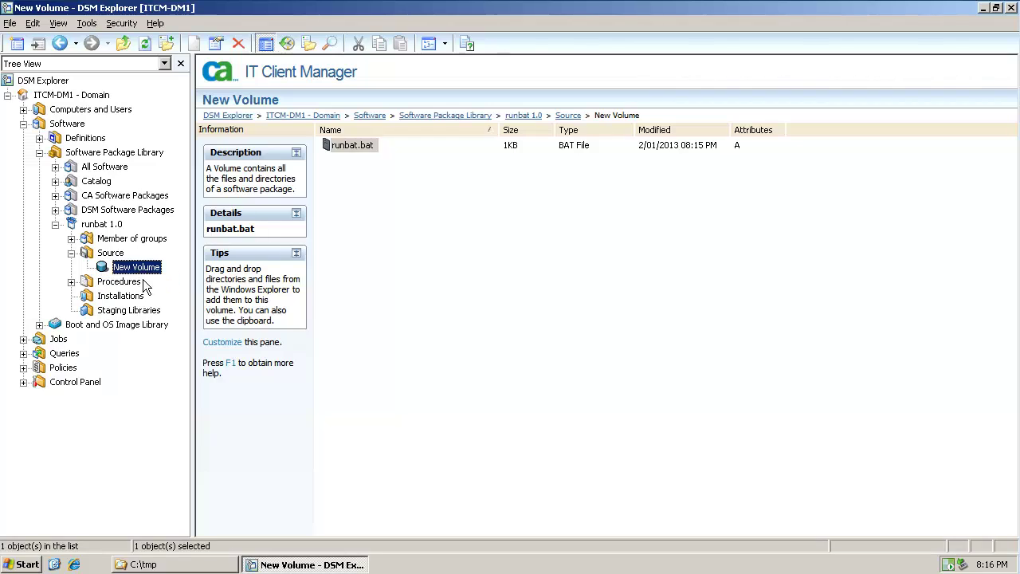
left_click(71, 282)
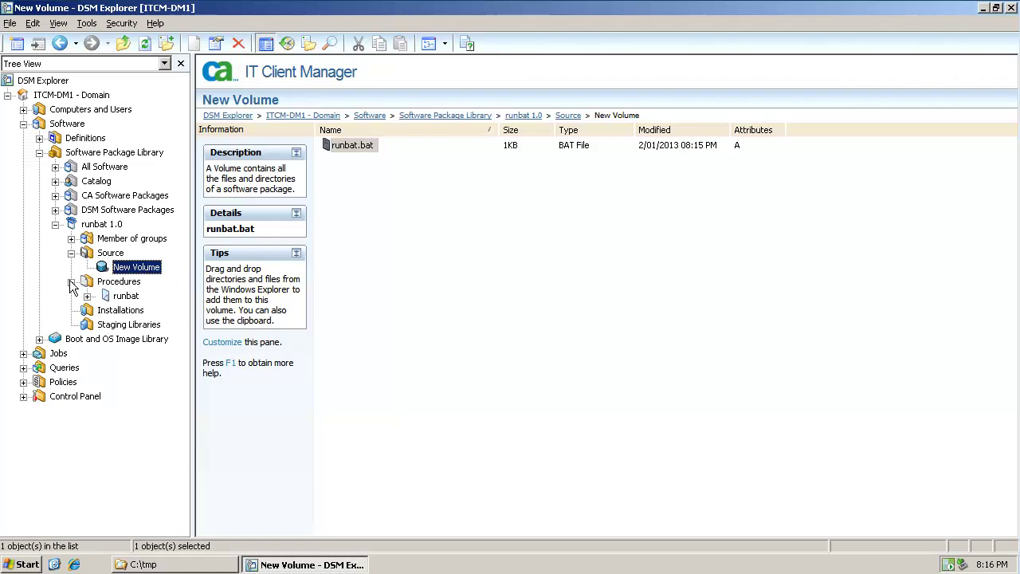
right_click(127, 298)
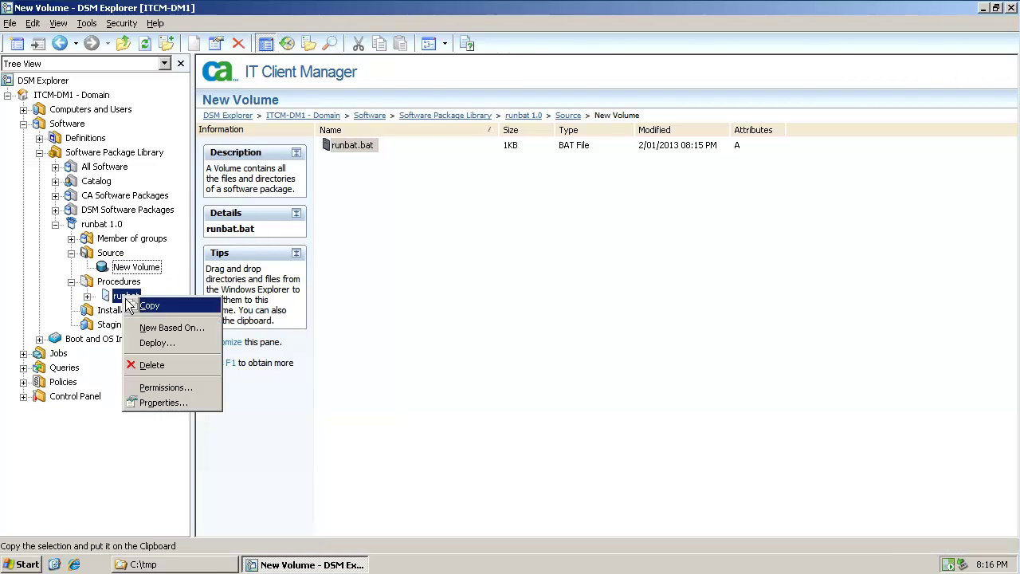
left_click(151, 400)
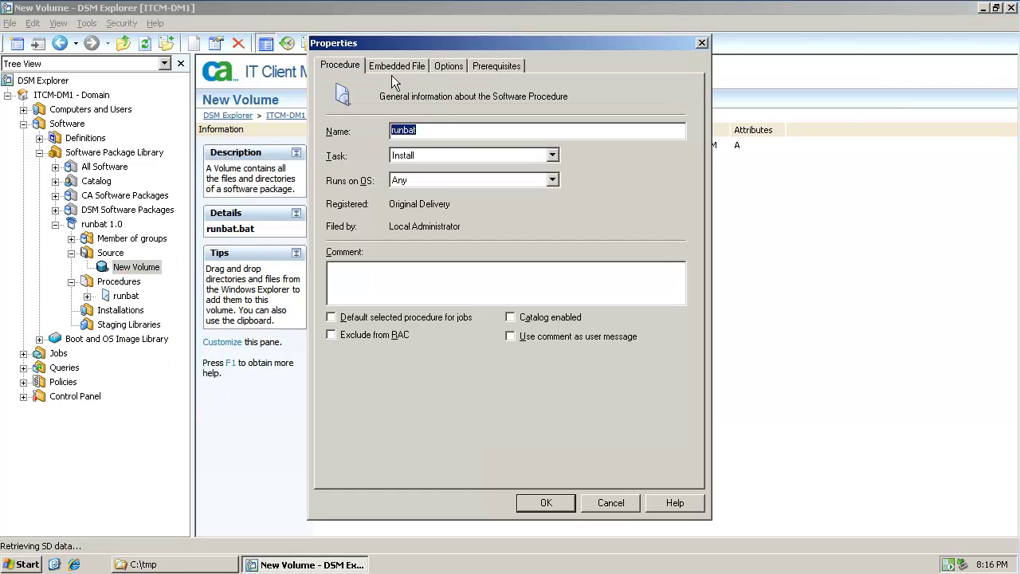
left_click(392, 65)
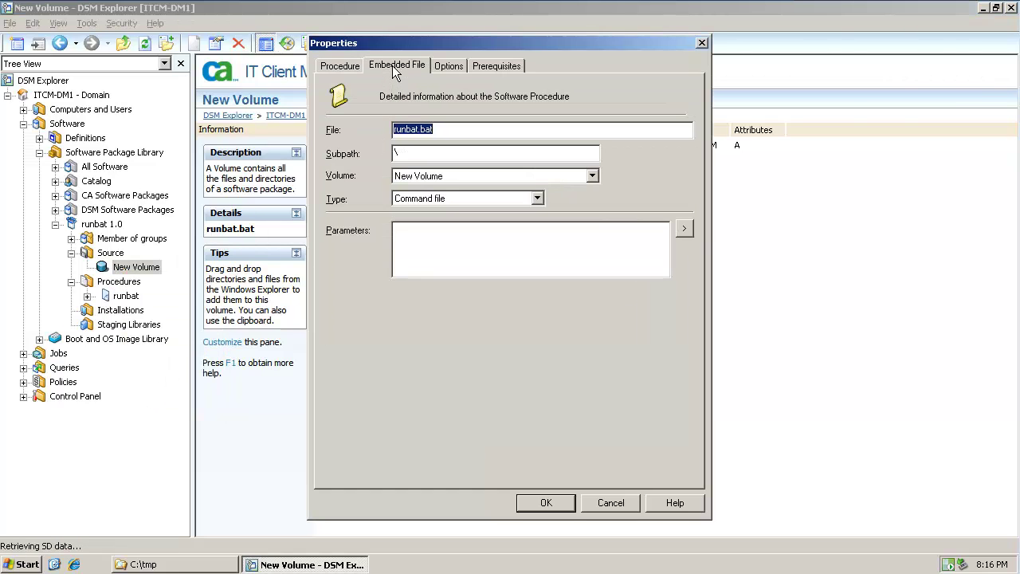
left_click(406, 242)
type(">$rf")
left_click(553, 502)
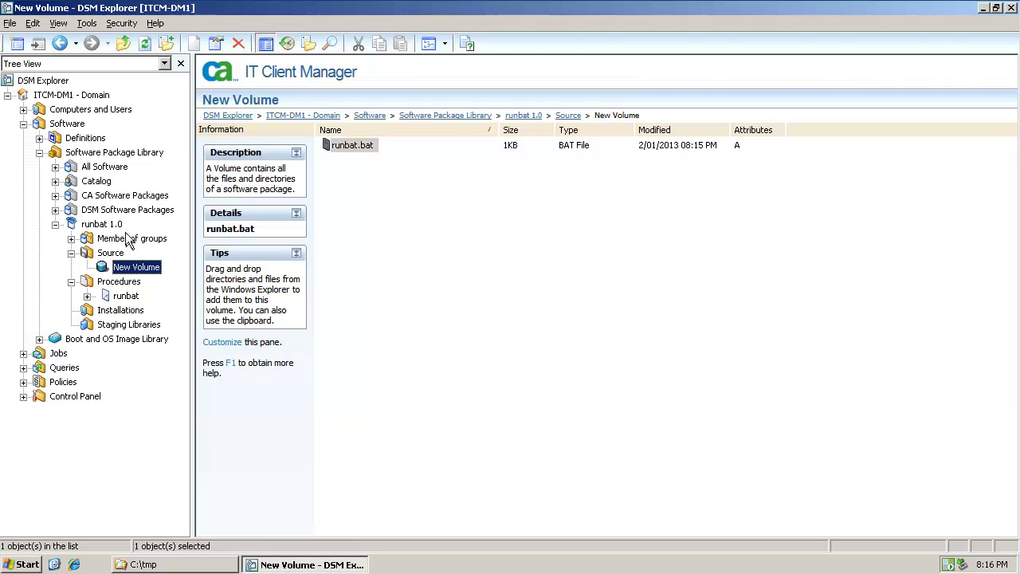
- Seal the runbat 1.0 software package and dismiss the new release definition without creating it
right_click(99, 227)
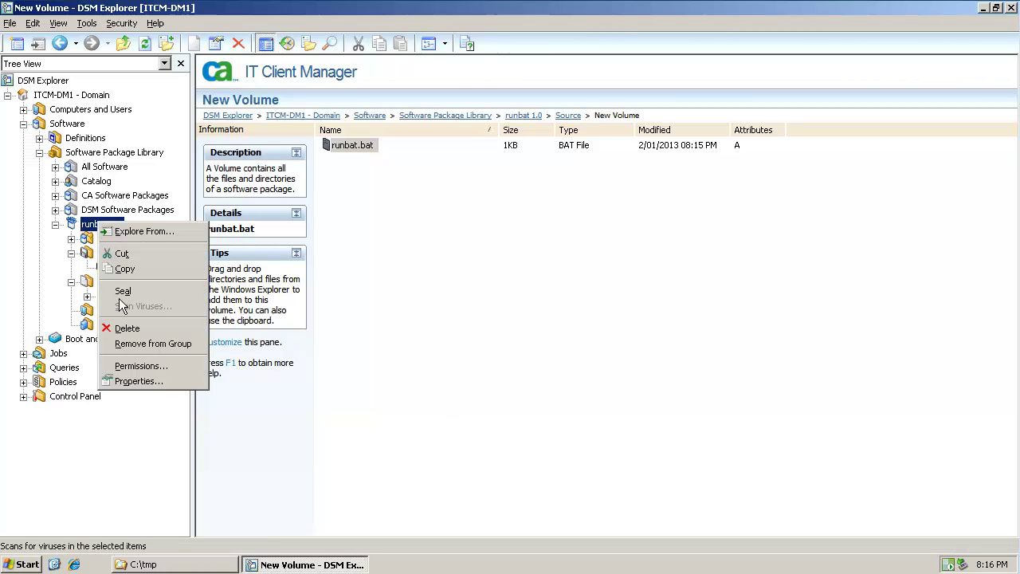
left_click(119, 290)
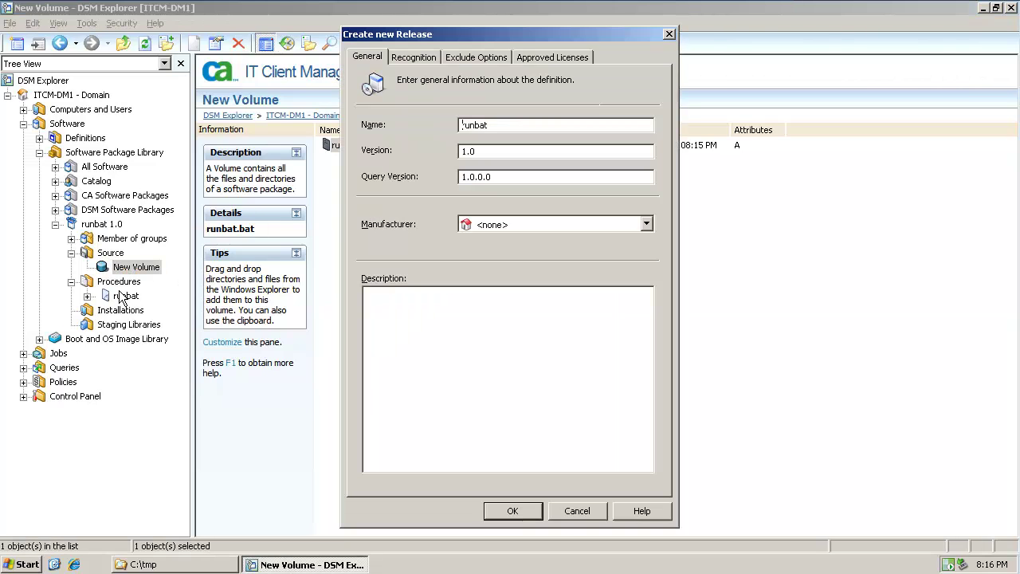
left_click(574, 512)
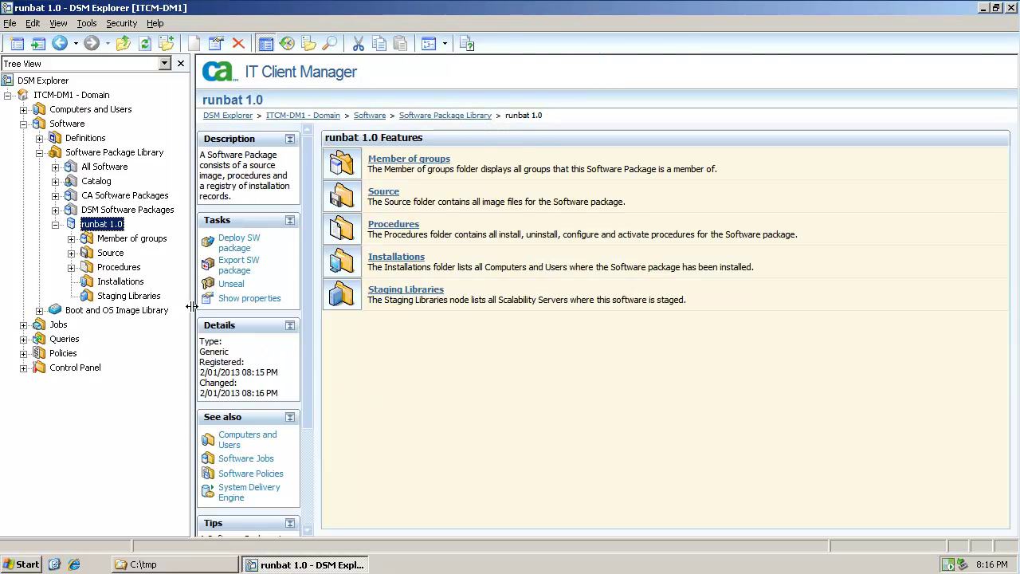
- Deploy the runbat 1.0 package to the computer itcm-ag1 under All Computers
left_click(23, 110)
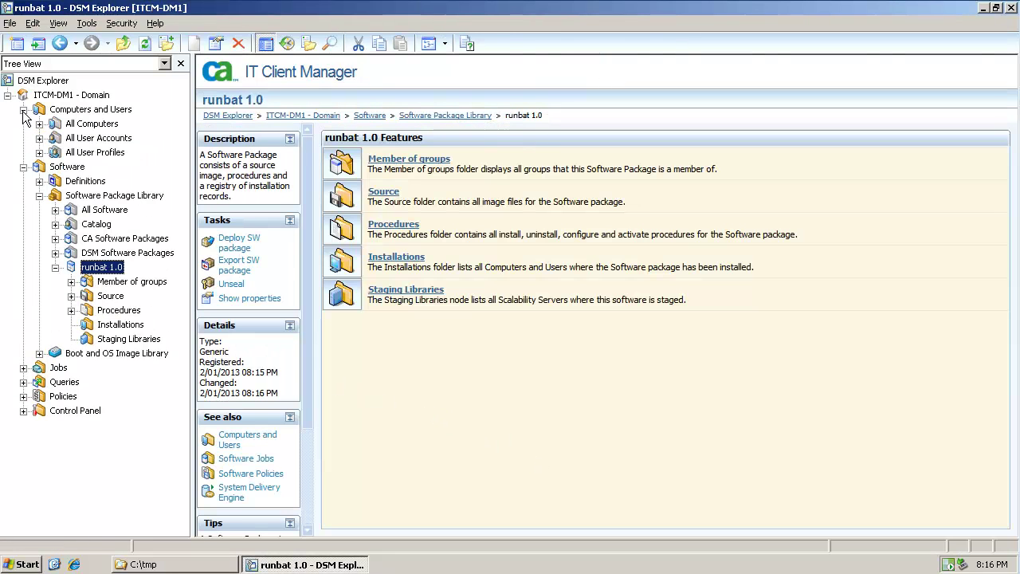
left_click(39, 123)
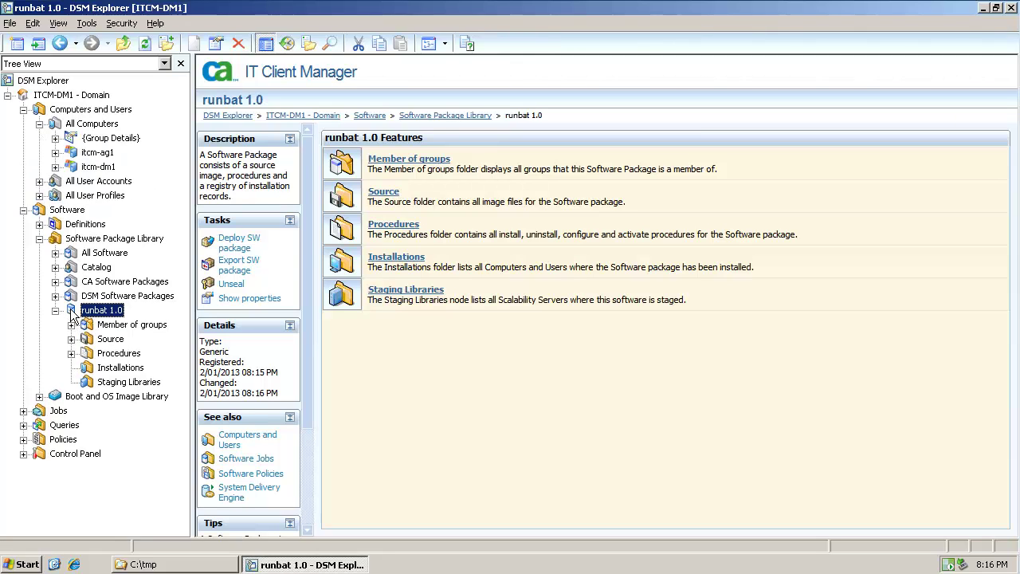
left_click_drag(72, 313, 99, 157)
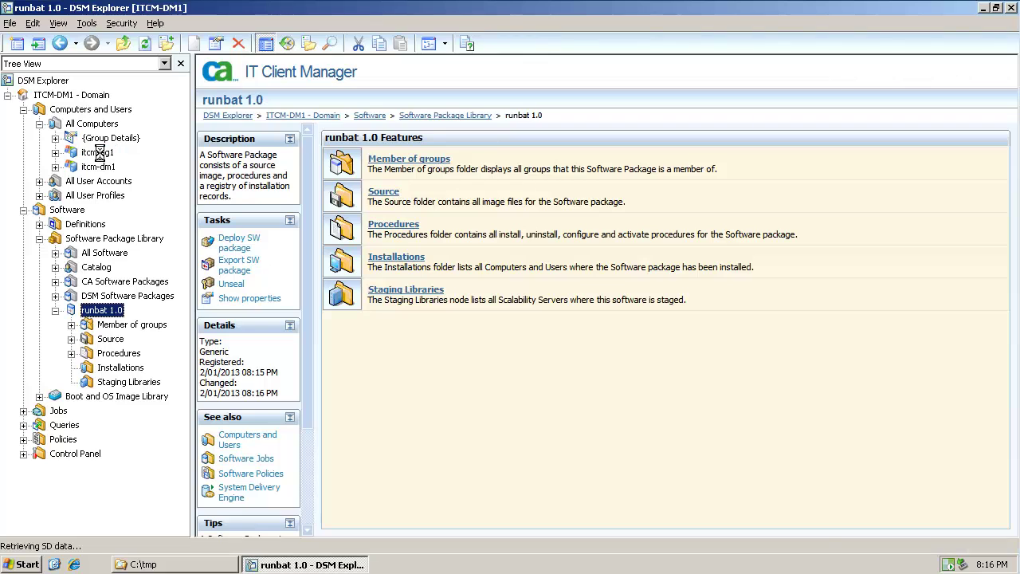
- Show the Software Jobs of itcm-ag1 and refresh the list to follow the runbat 1.0 job's state
left_click(56, 152)
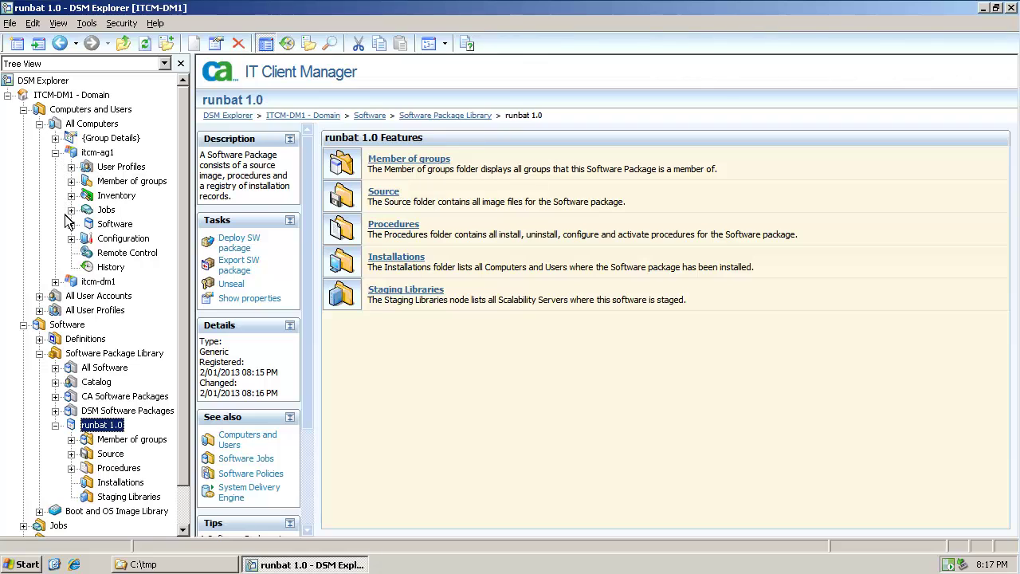
left_click(71, 210)
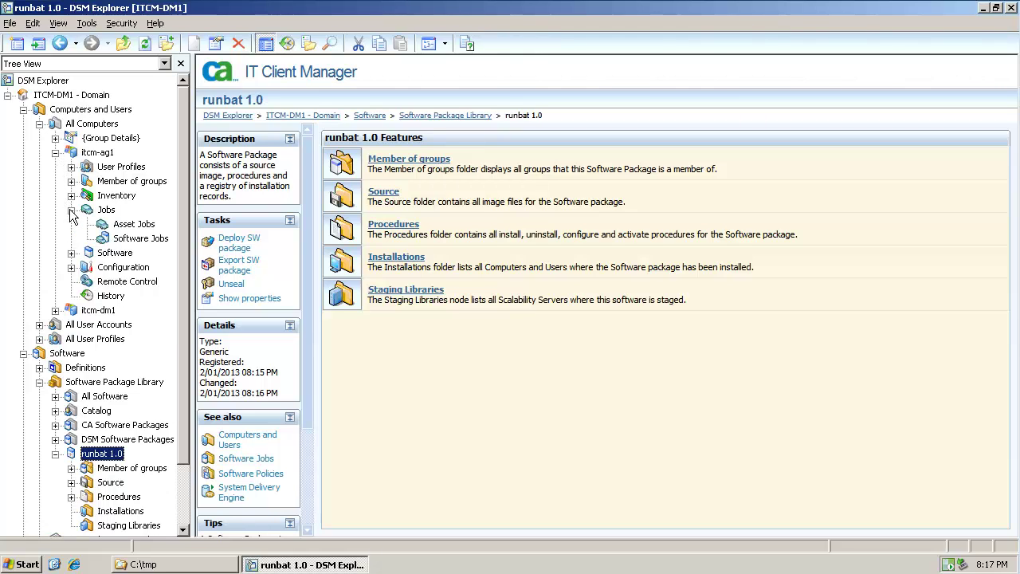
left_click(120, 241)
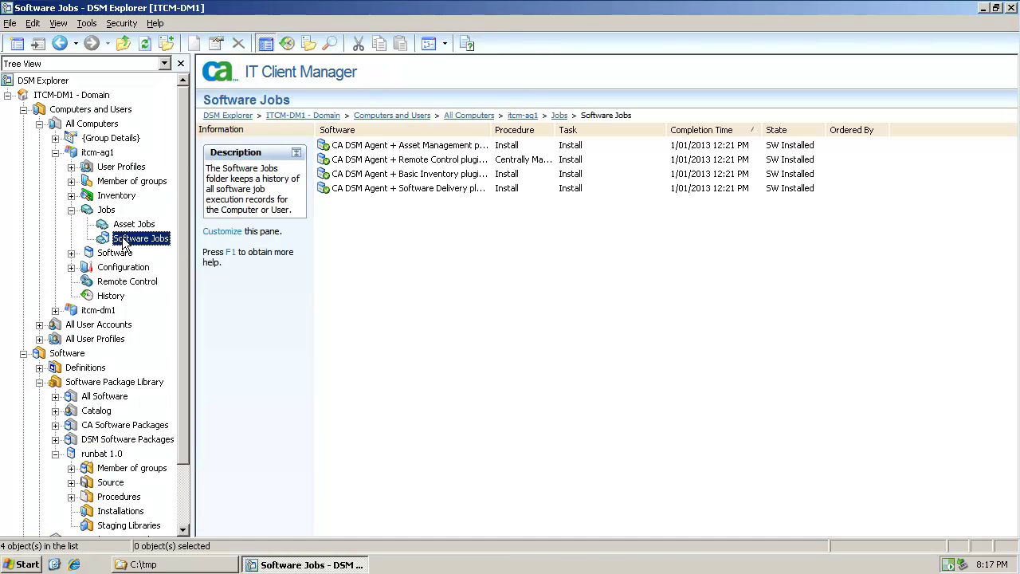
left_click(144, 47)
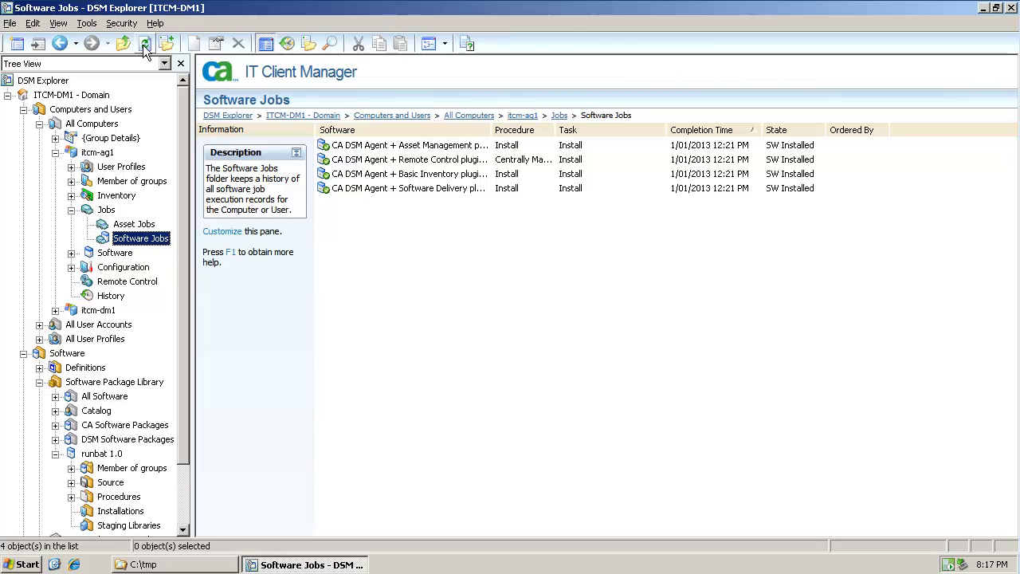
left_click(144, 48)
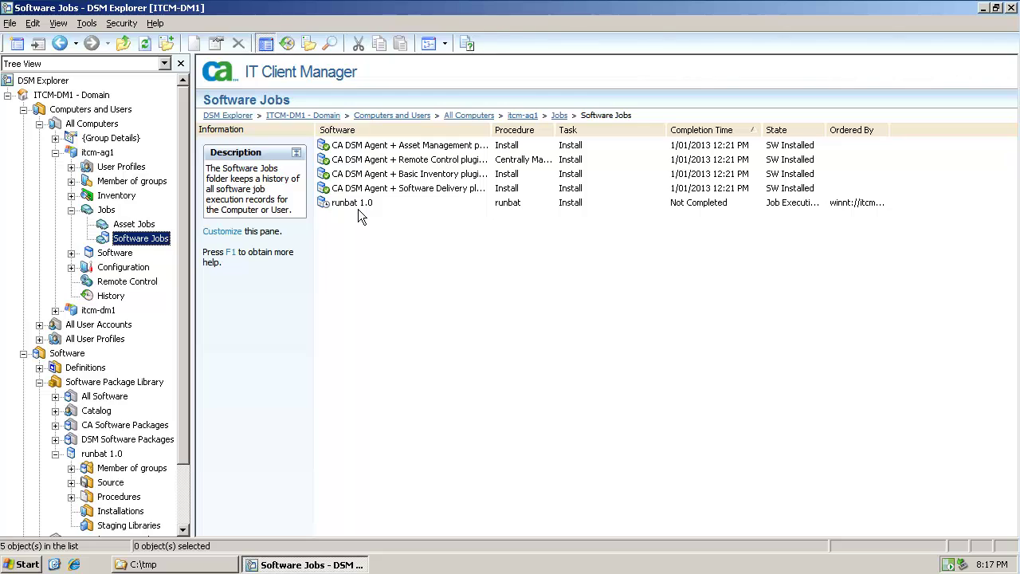
left_click(145, 47)
left_click(145, 46)
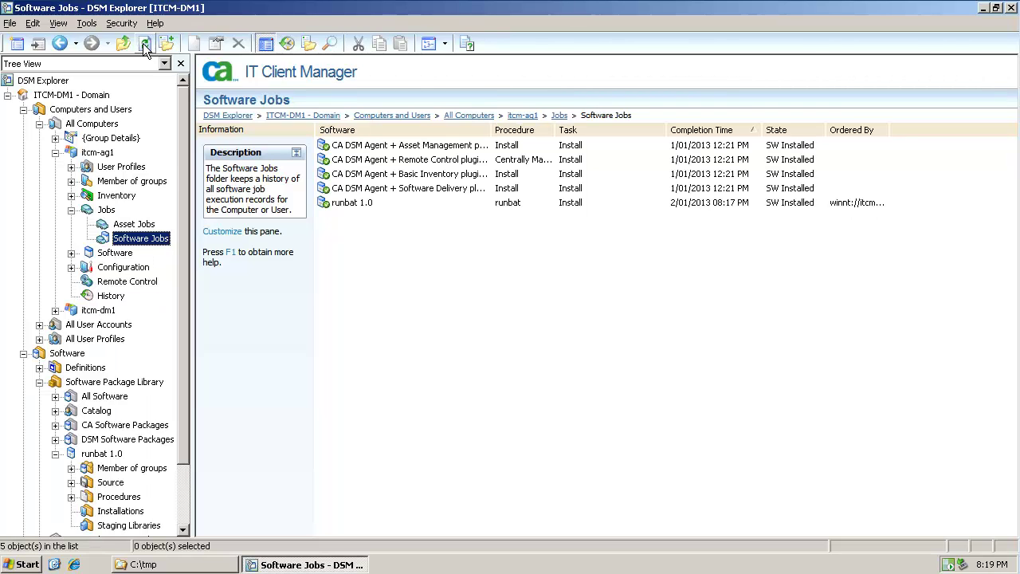
- Review the job output of the runbat 1.0 job through to its end, then close the job properties
right_click(333, 202)
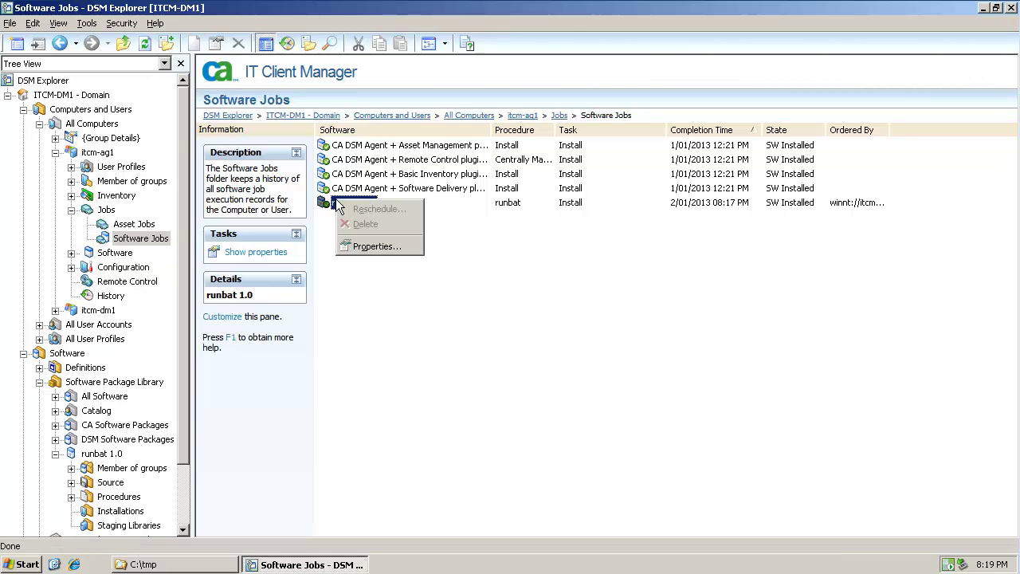
left_click(366, 245)
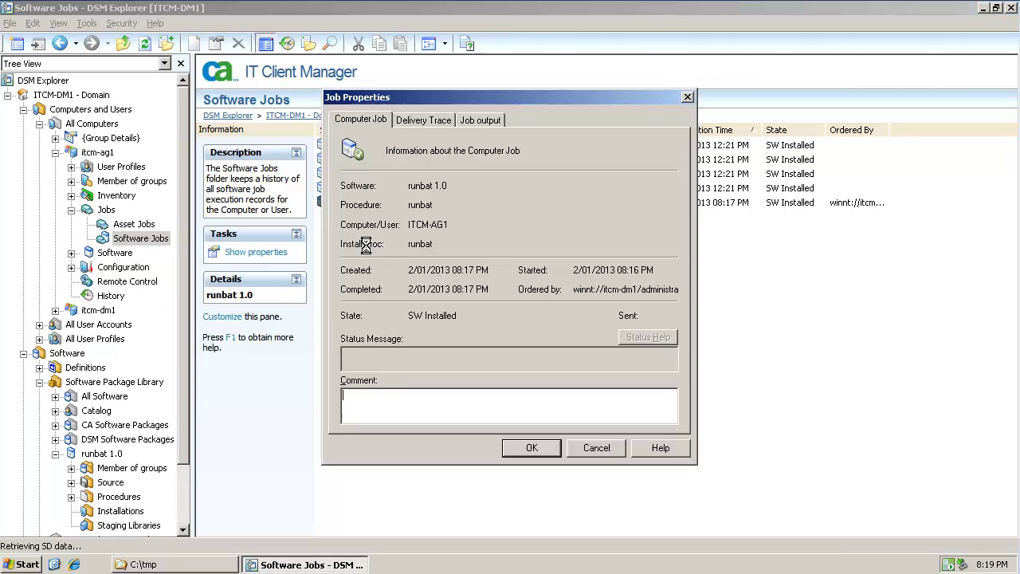
left_click(481, 119)
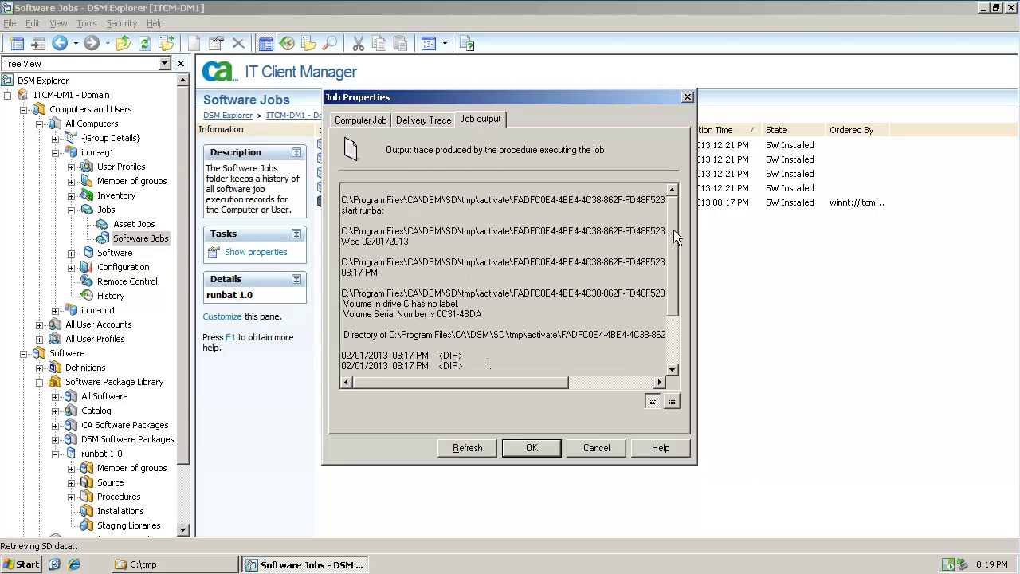
left_click_drag(674, 229, 672, 277)
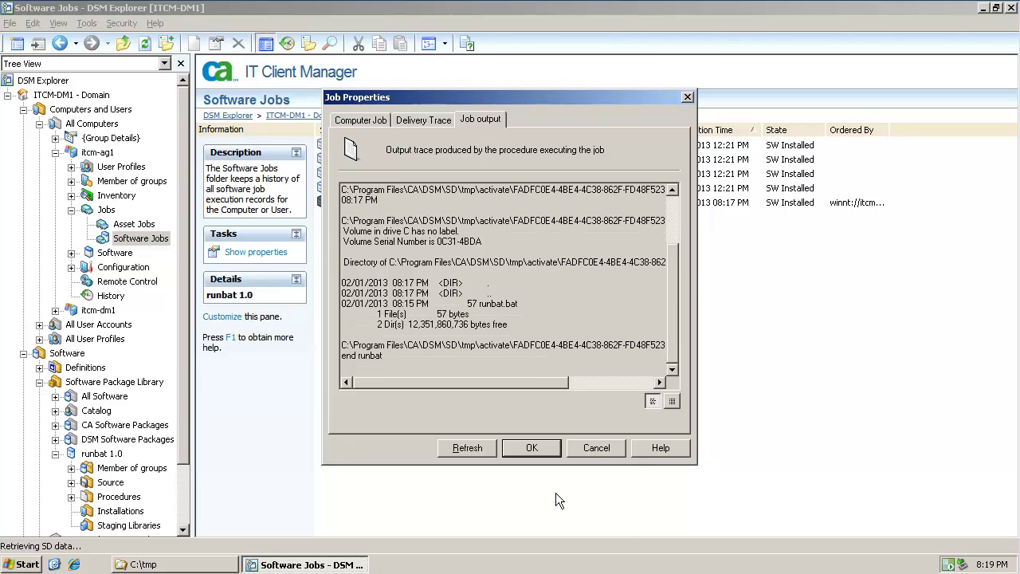
left_click(532, 449)
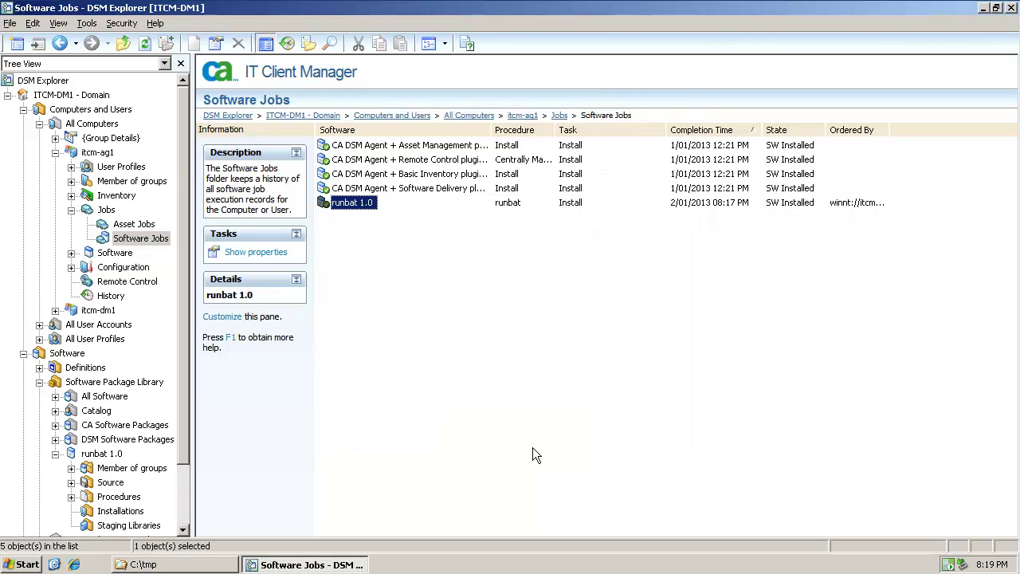